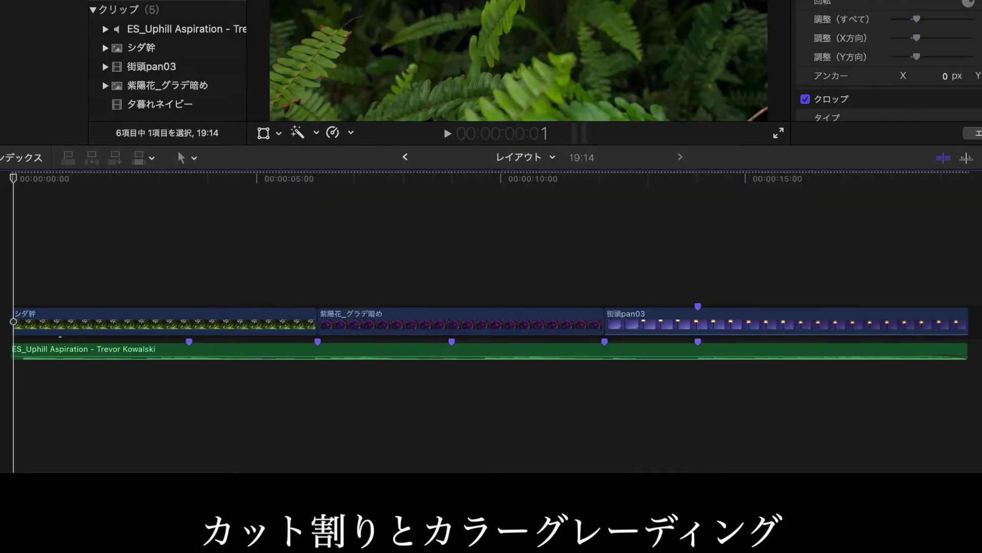
# Select the シダ幹 clip and step through the following edit points in the timeline
pyautogui.click(184, 433)
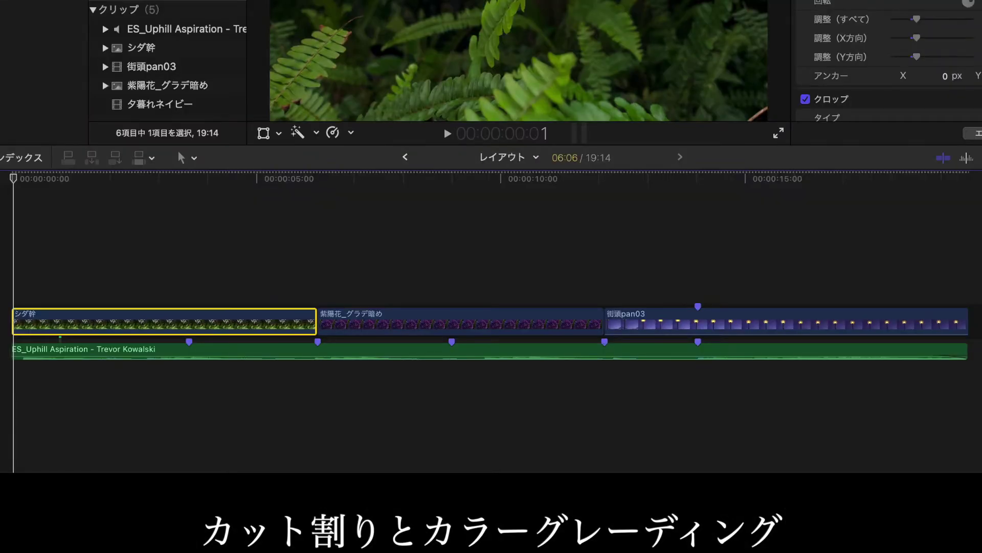
pyautogui.press('Down')
pyautogui.press('Down')
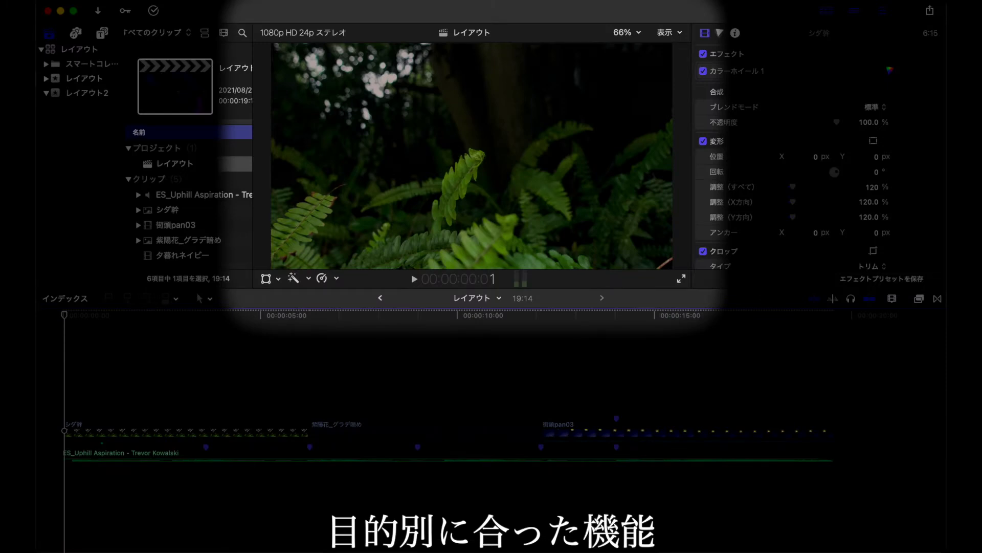
# Arrange a color grading layout by showing the video scopes, with the color inspector open in place of the browser
pyautogui.press('super+7')
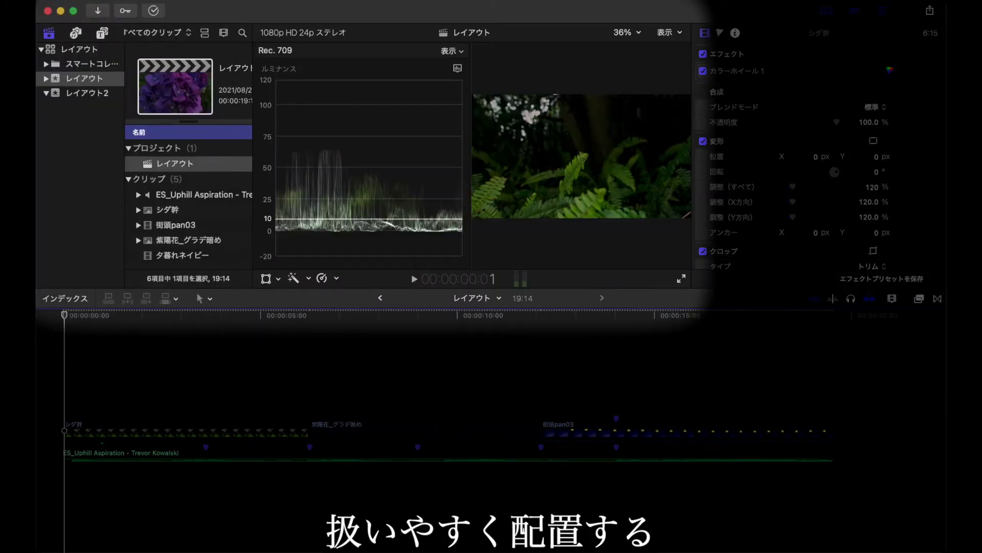
pyautogui.press('ctrl+super+1')
pyautogui.press('super+6')
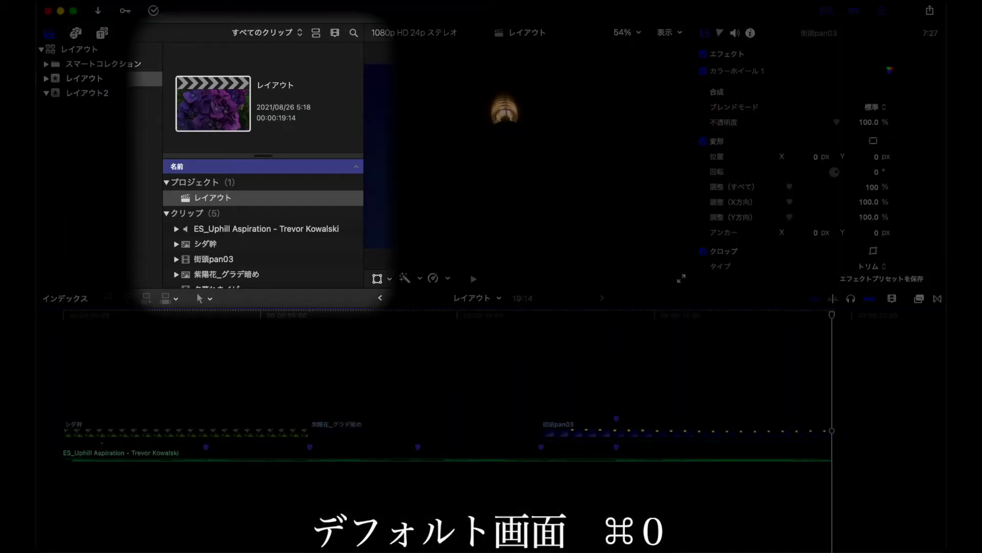
# Switch the browser to thumbnail view and look through the project and clips of the レイアウト event
pyautogui.press('super+alt+1')
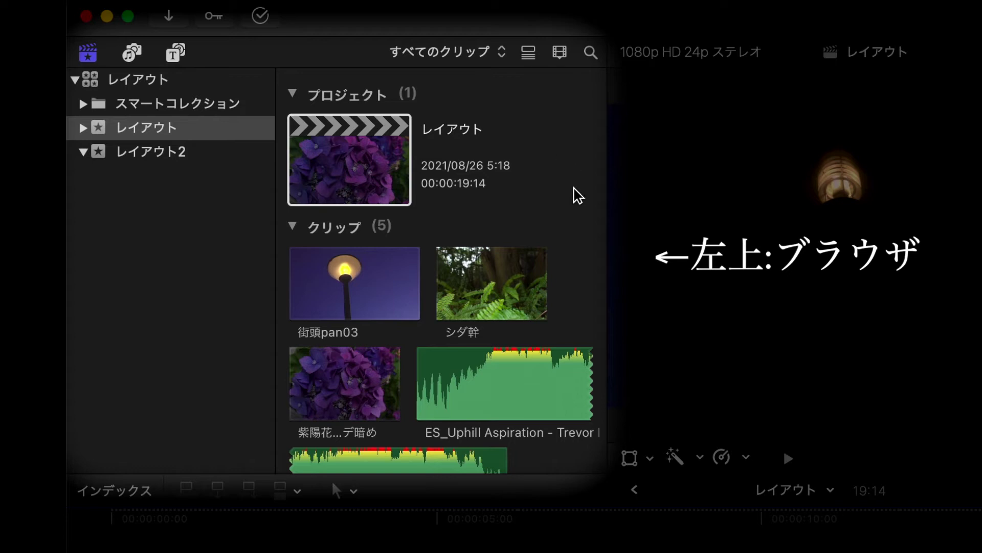
pyautogui.scroll(-1, 573, 212)
pyautogui.scroll(-6, 572, 205)
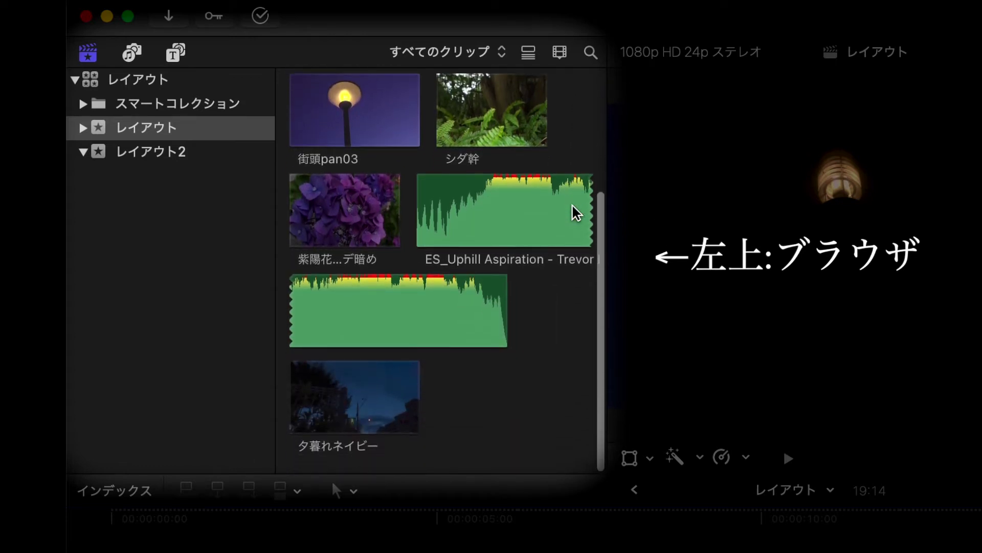
pyautogui.scroll(3, 576, 212)
pyautogui.scroll(5, 576, 213)
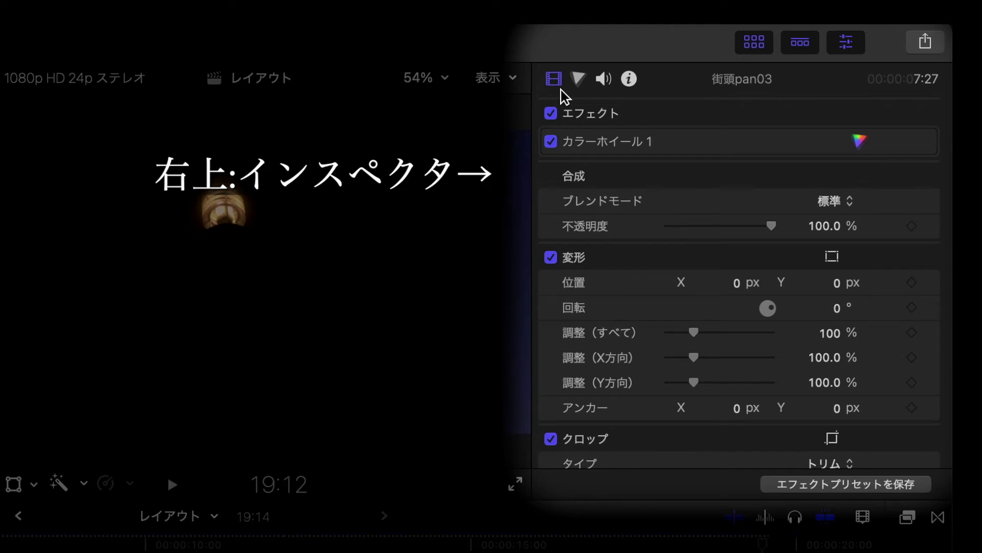
# View the color, audio and info inspectors of the 街頭pan03 clip and play the timeline
pyautogui.click(579, 82)
pyautogui.click(606, 82)
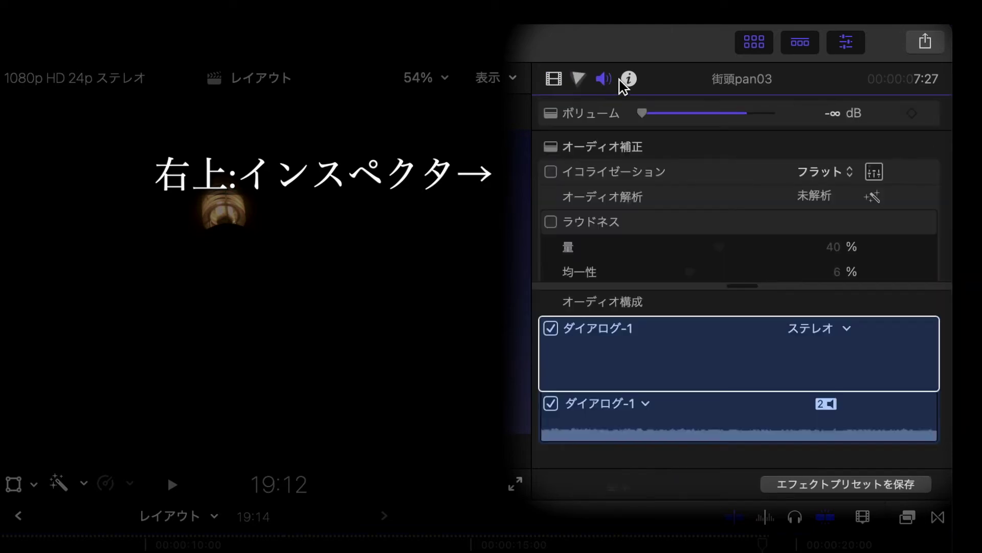
pyautogui.click(629, 80)
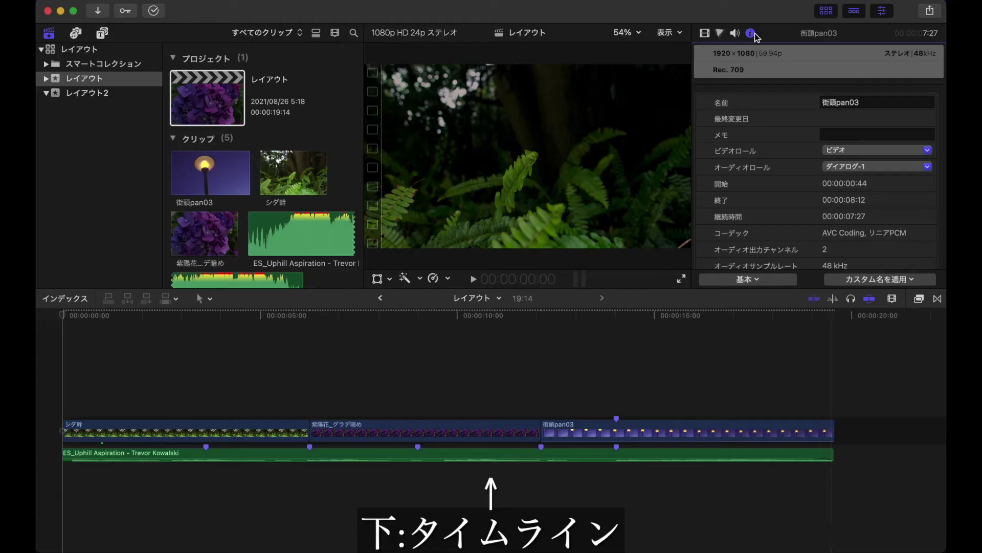
pyautogui.press('space')
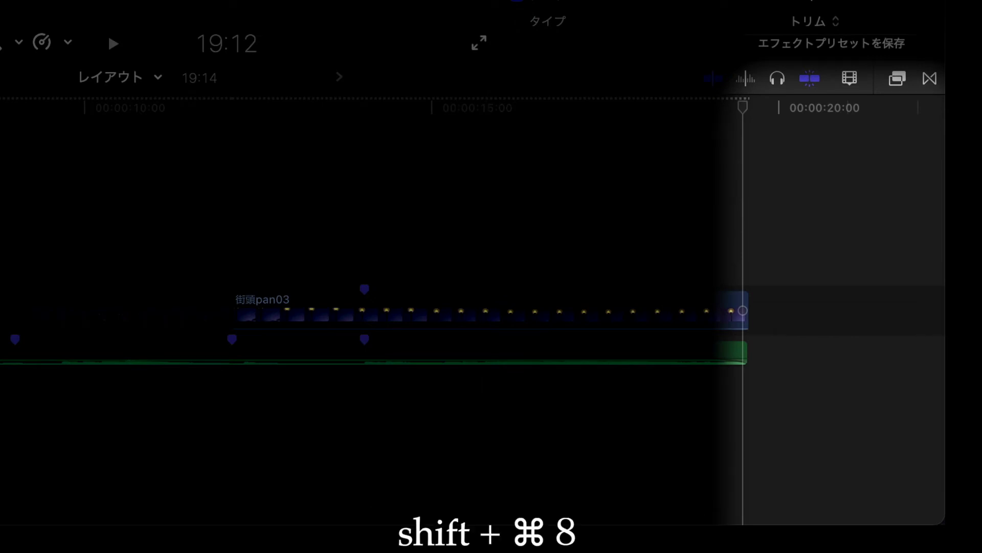
# Show the audio meters beside the timeline and adjust their width
pyautogui.press('shift+super+8')
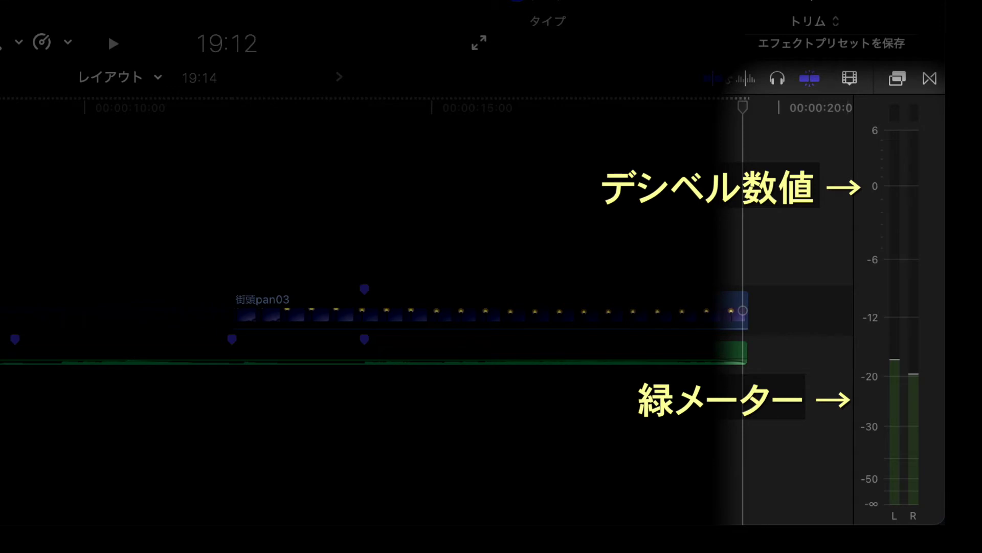
pyautogui.moveTo(854, 251); pyautogui.dragTo(874, 257)
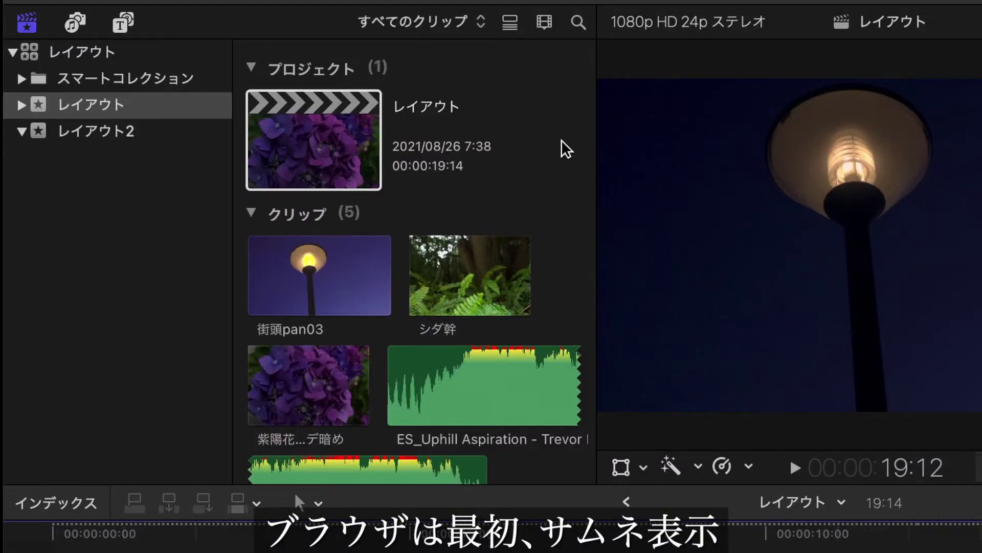
# Look through the browser thumbnails and select the long ES_Uphill Aspiration audio clip to see how much space it takes
pyautogui.scroll(-3, 344, 101)
pyautogui.scroll(-5, 557, 138)
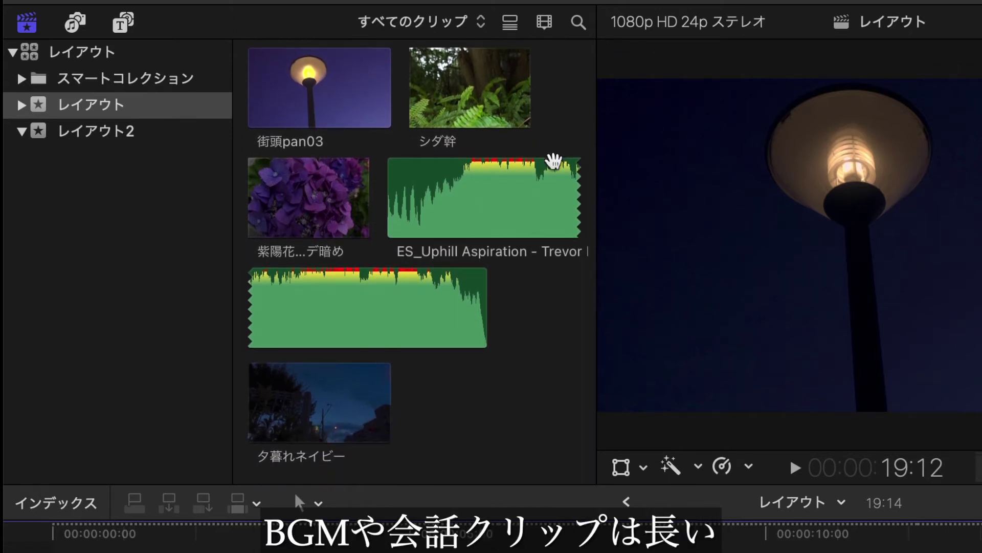
pyautogui.click(554, 183)
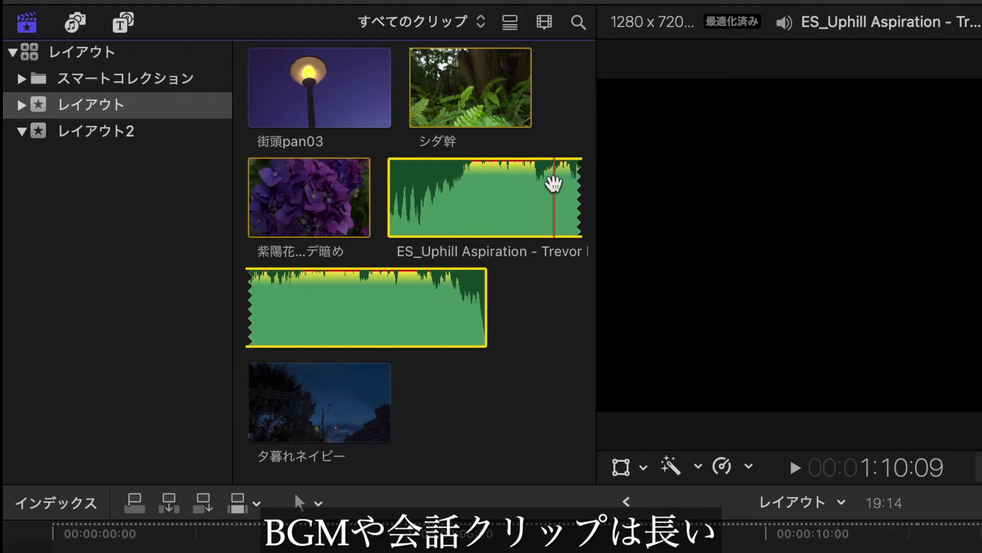
pyautogui.scroll(5, 559, 66)
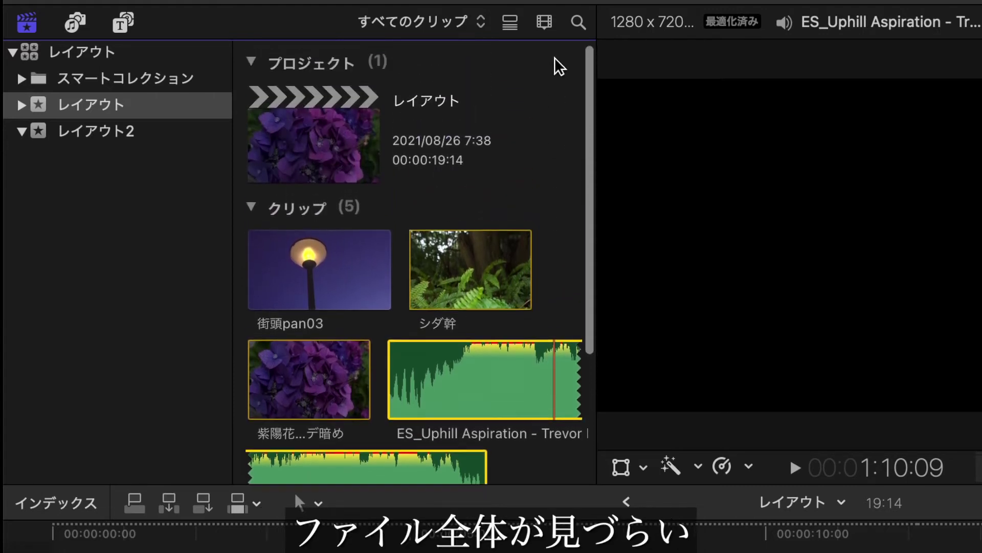
pyautogui.scroll(-4, 559, 67)
pyautogui.scroll(5, 559, 66)
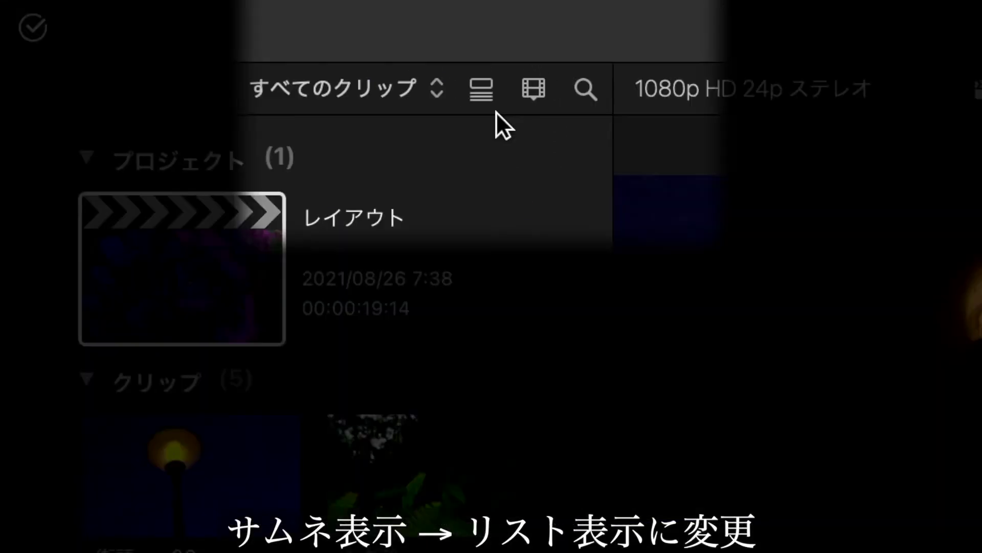
# Change the browser to list view and raise the divider above the clip list
pyautogui.click(495, 109)
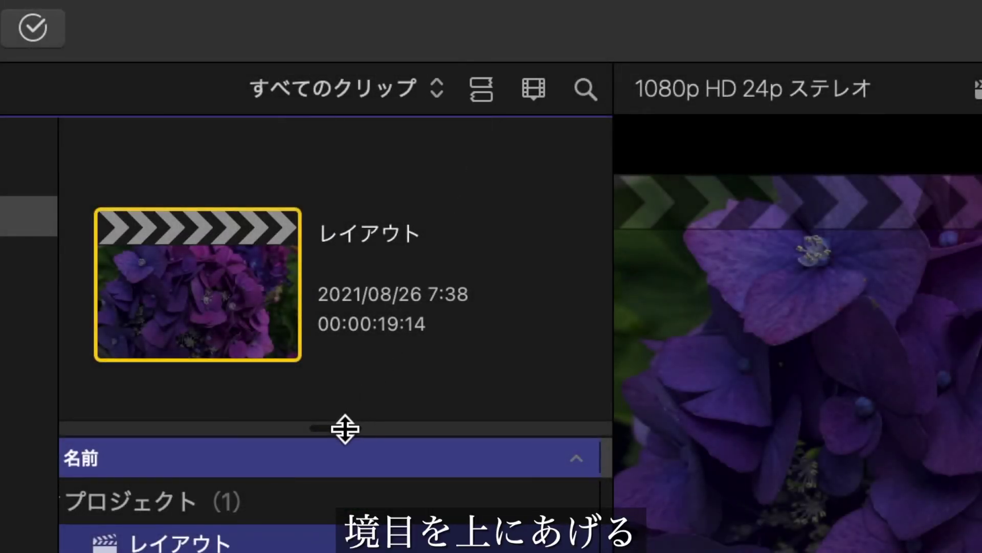
pyautogui.moveTo(345, 428); pyautogui.dragTo(349, 312)
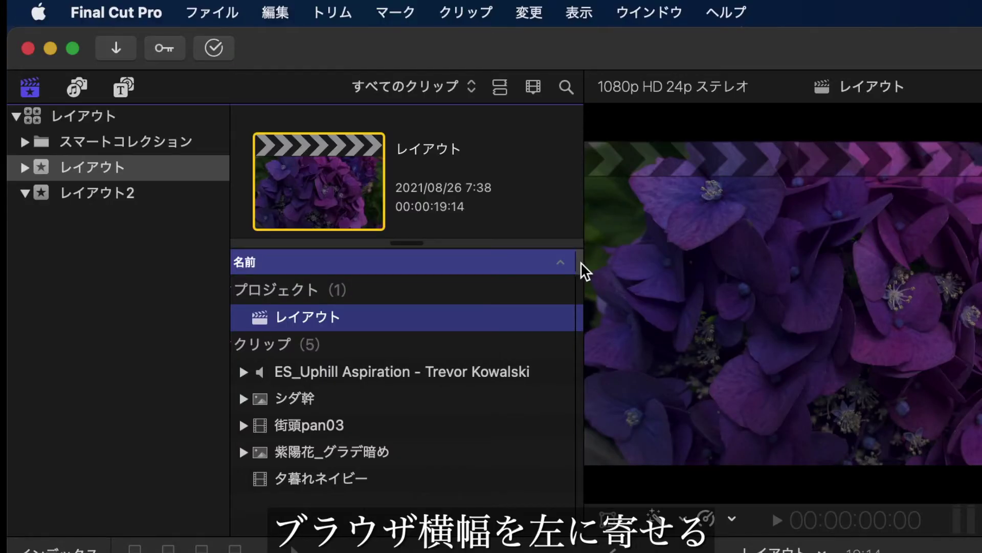
# Narrow the browser to give the viewer more width
pyautogui.moveTo(585, 267); pyautogui.dragTo(385, 263)
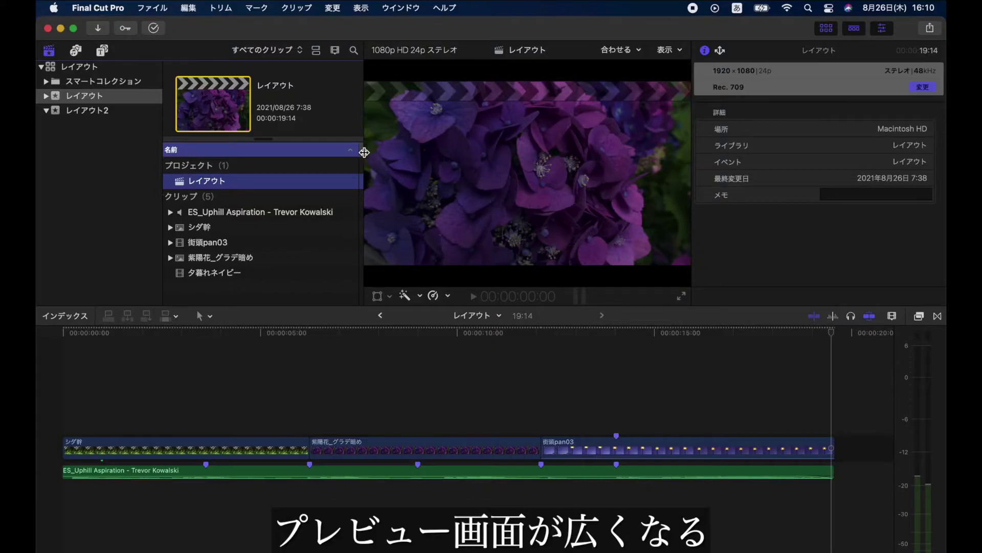
pyautogui.moveTo(364, 152); pyautogui.dragTo(251, 149)
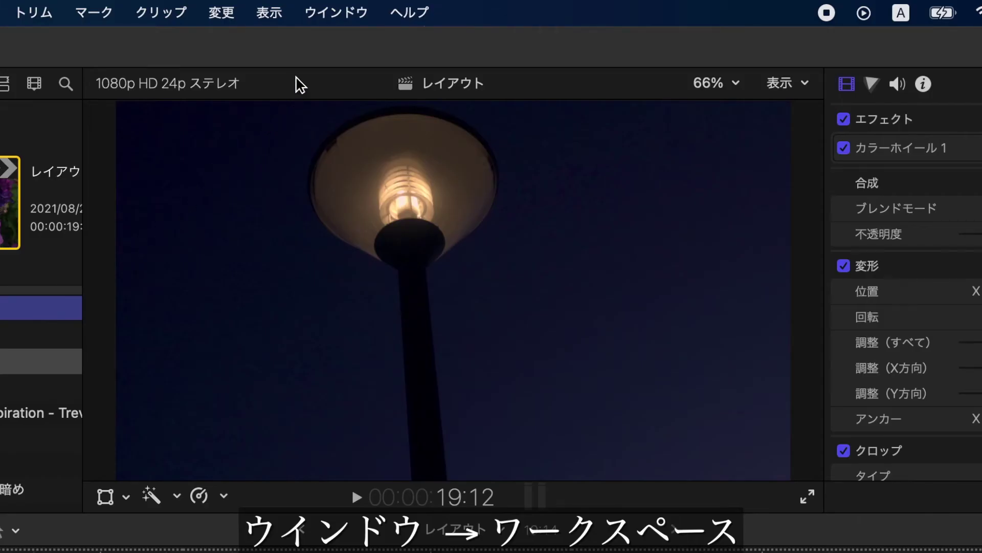
# Save the current window layout as a custom workspace named "Cutting"
pyautogui.click(354, 14)
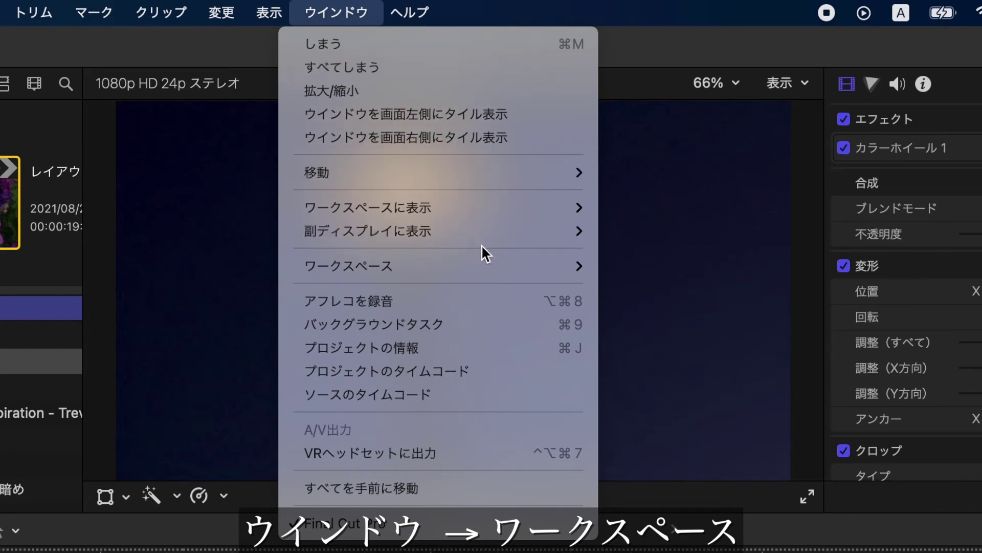
pyautogui.moveTo(491, 261)
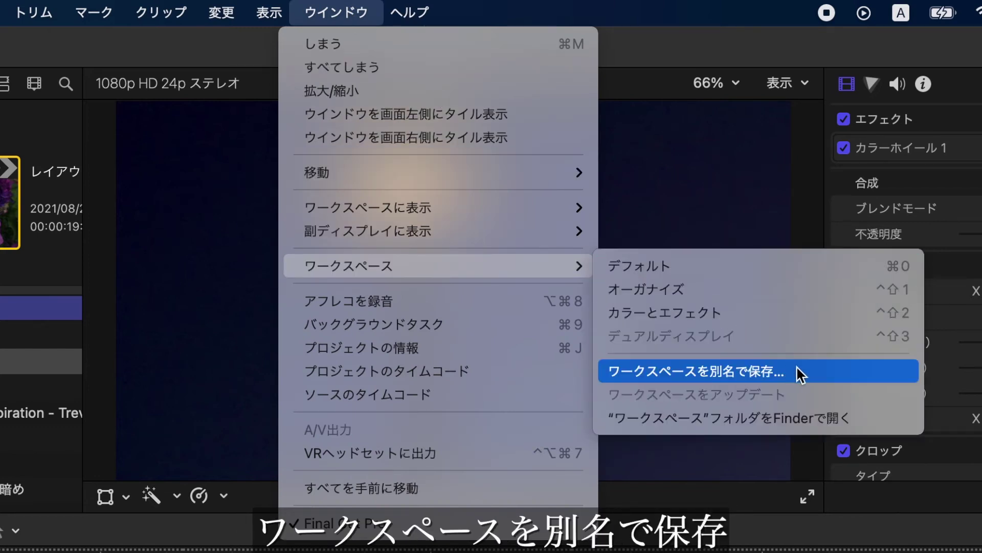
pyautogui.click(833, 377)
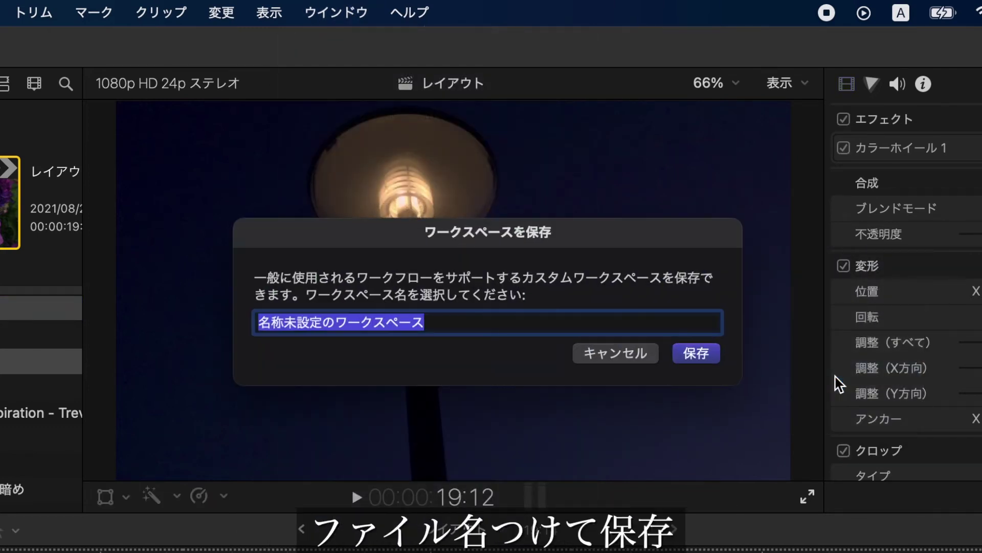
pyautogui.write('Cutt')
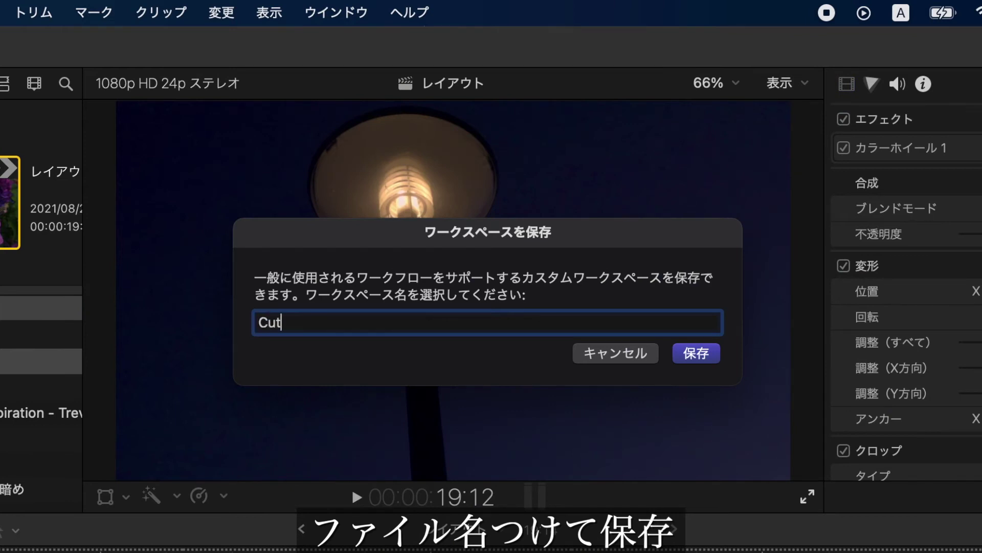
pyautogui.write('ing')
pyautogui.click(716, 358)
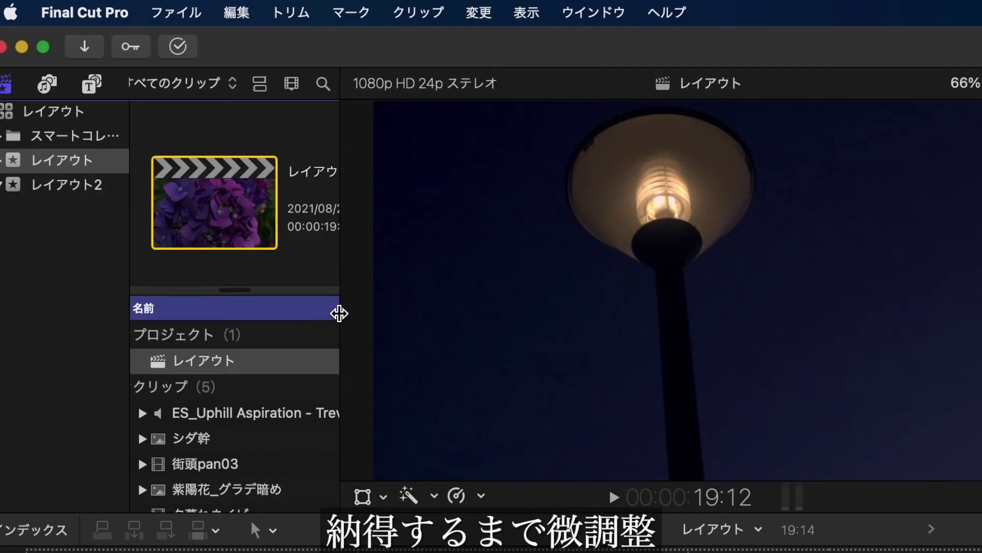
# Widen the browser slightly and update the Cutting workspace with the new layout
pyautogui.moveTo(340, 313); pyautogui.dragTo(401, 309)
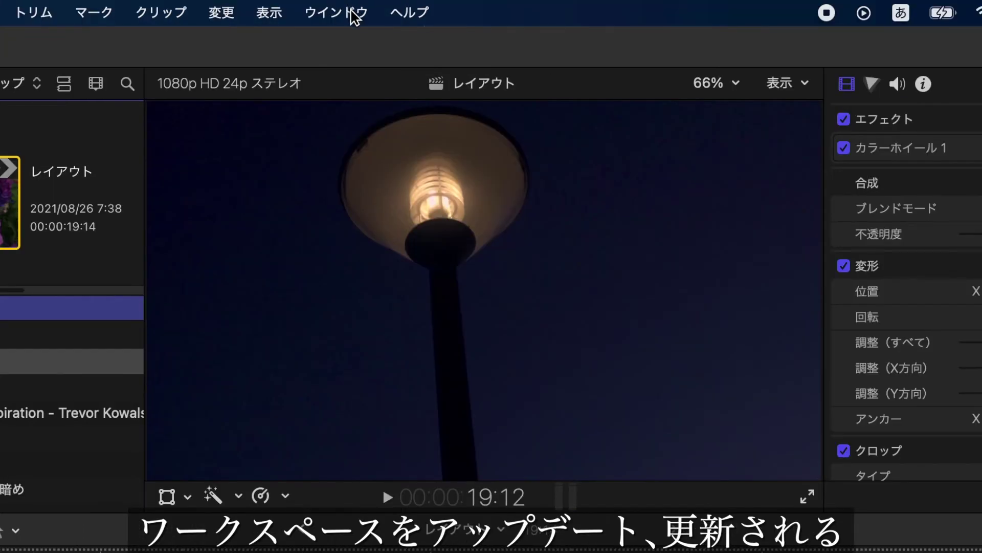
pyautogui.click(353, 15)
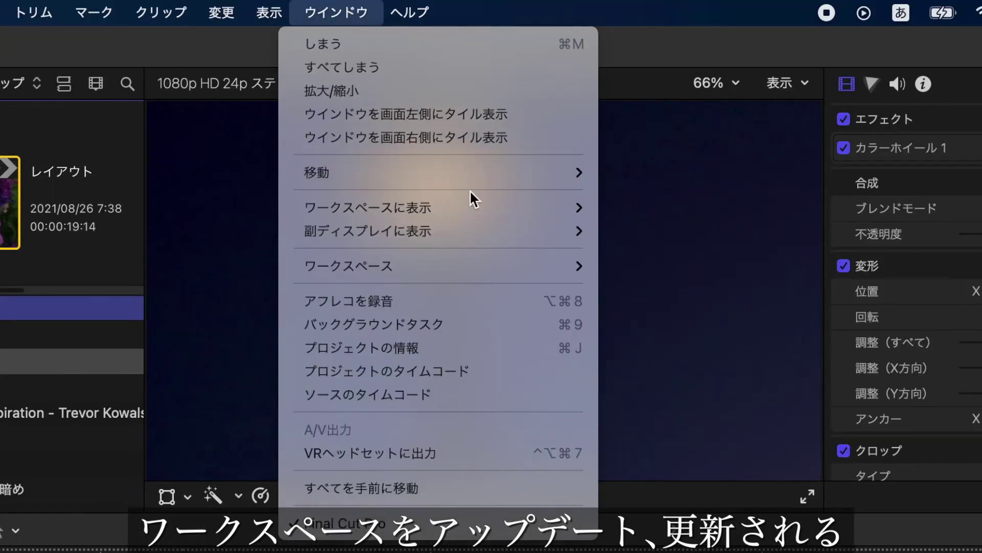
pyautogui.moveTo(523, 263)
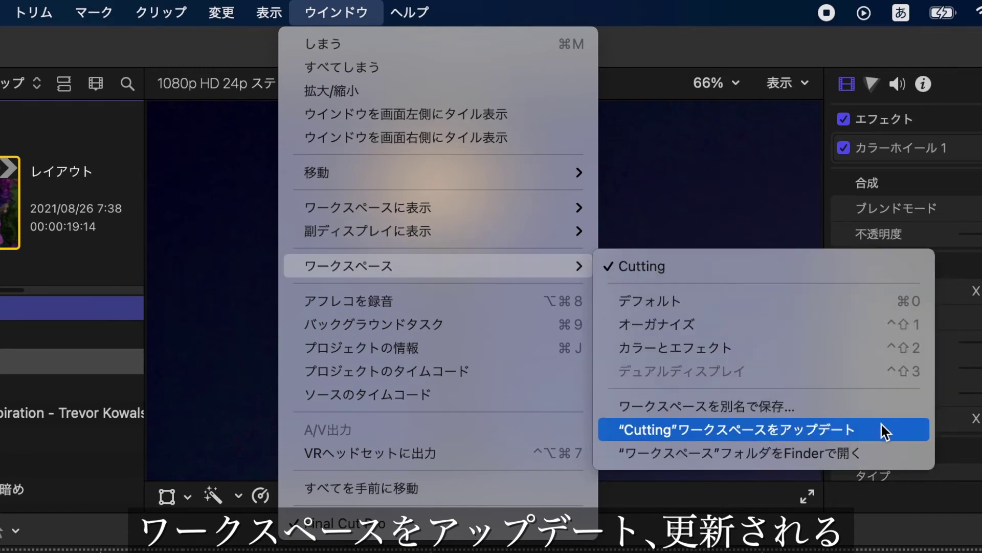
pyautogui.click(909, 429)
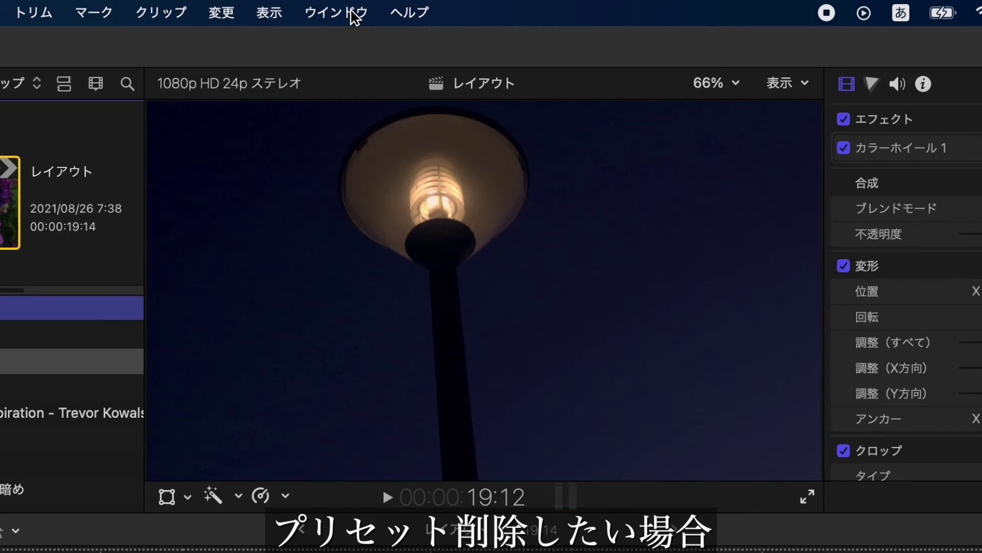
# Open the Workspaces folder in Finder and delete the preset file Cutting.fcpworkspace
pyautogui.click(355, 15)
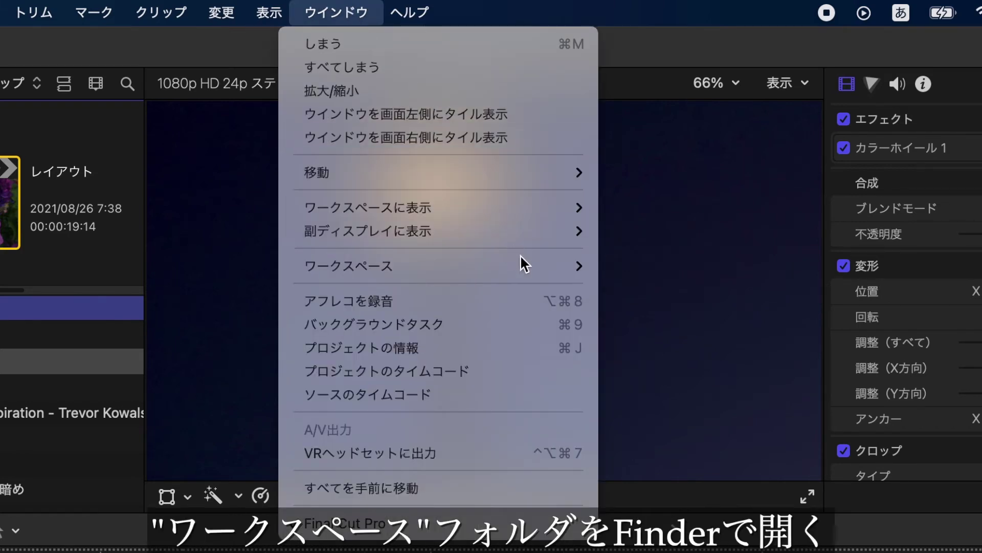
pyautogui.moveTo(522, 257)
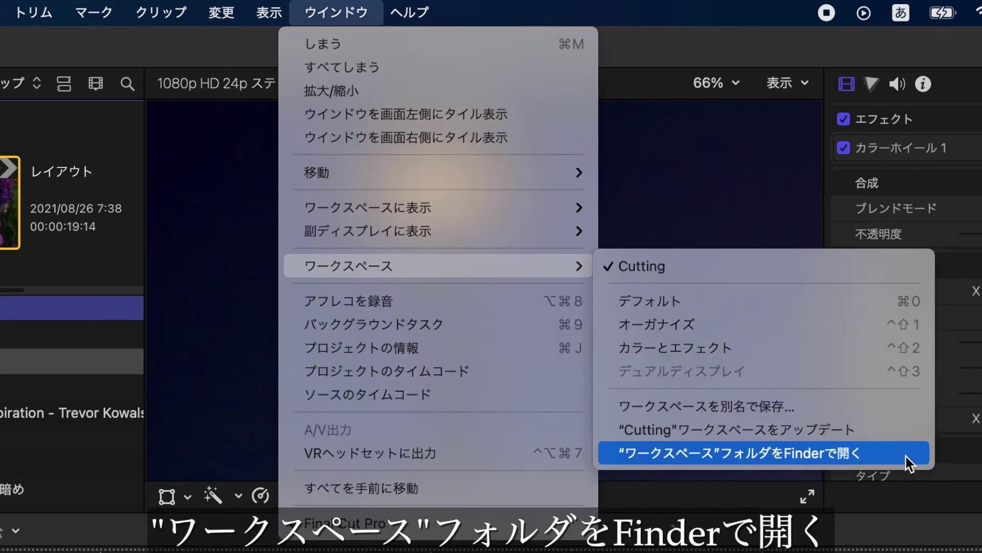
pyautogui.click(903, 453)
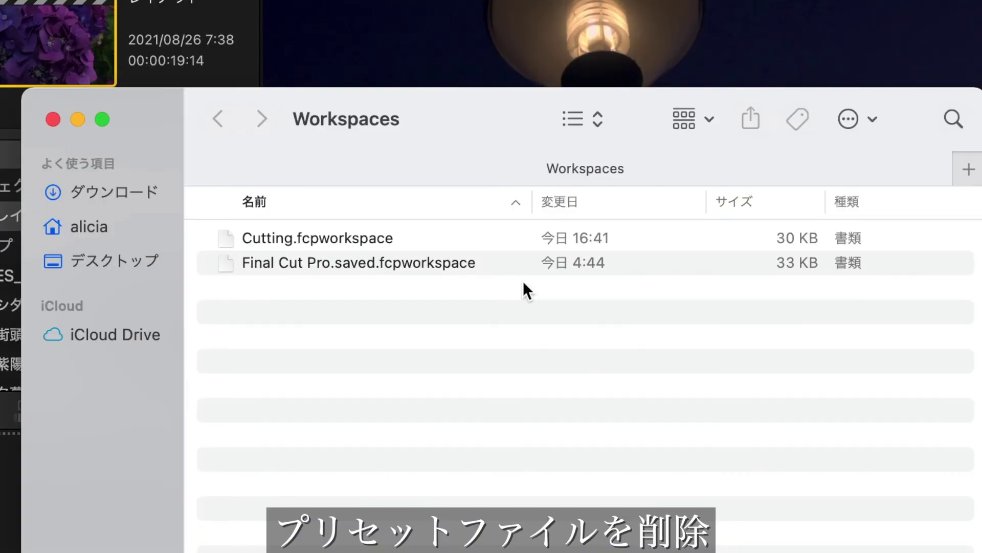
pyautogui.click(453, 236)
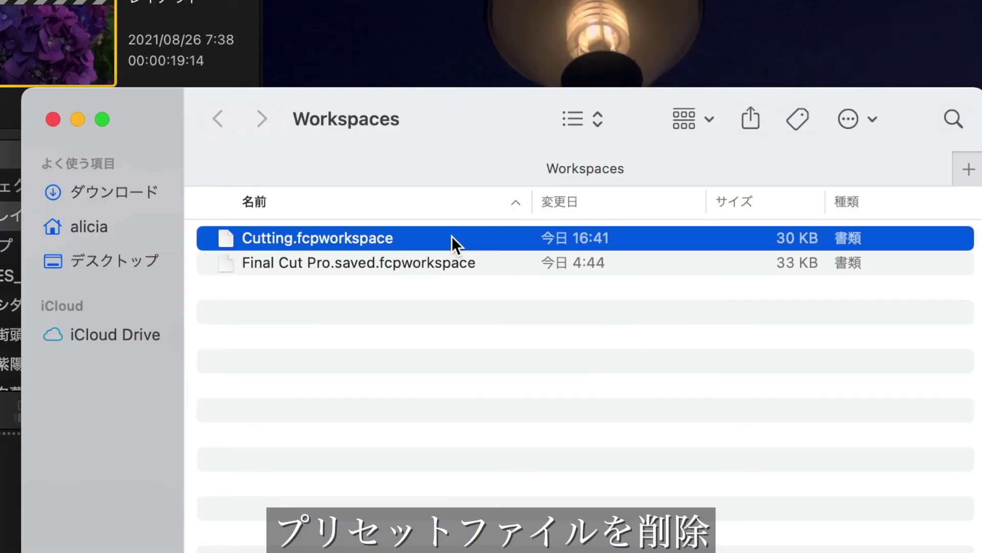
pyautogui.press('super+BackSpace')
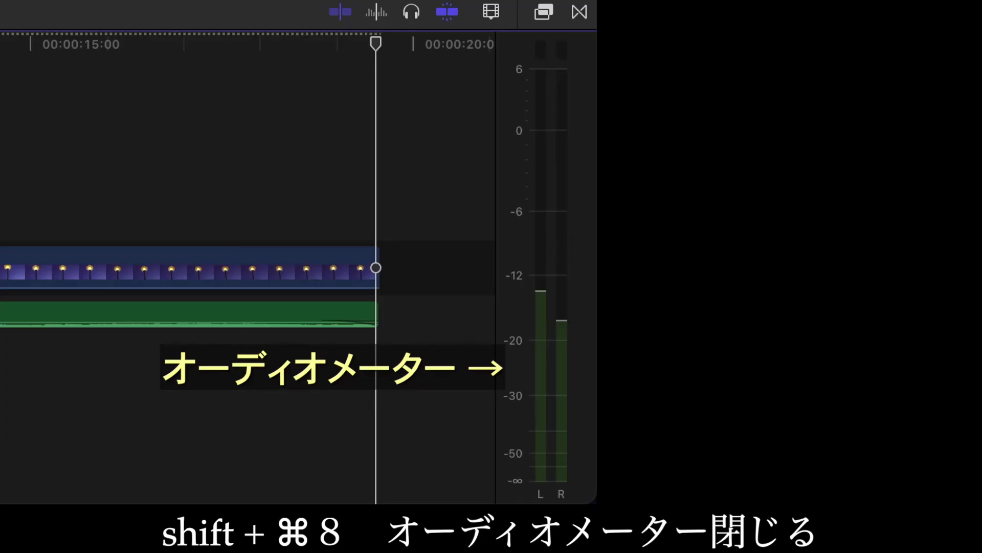
# Hide the audio meters beside the timeline
pyautogui.press('shift+super+8')
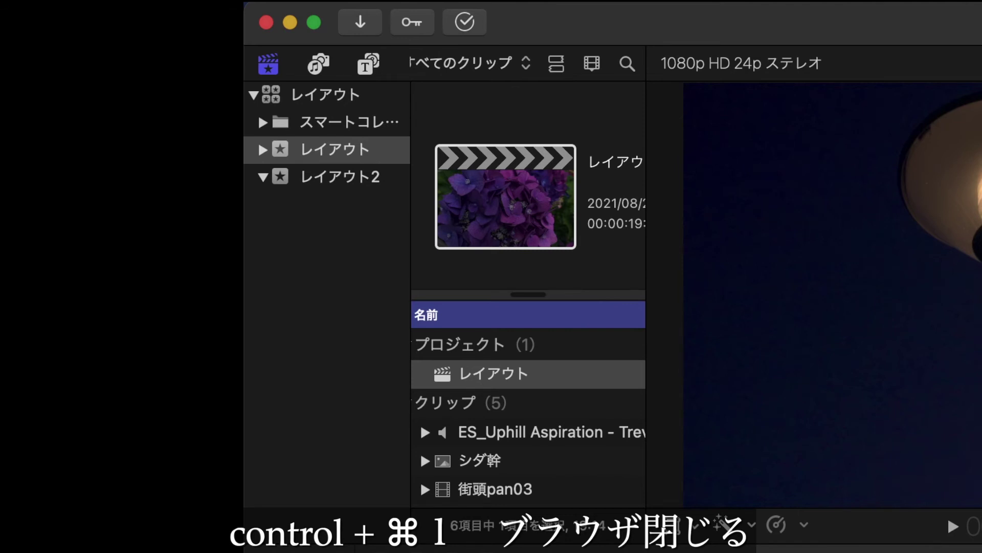
# Set up a grading layout that replaces the browser with the video scopes and shows the color inspector
pyautogui.press('ctrl+super+1')
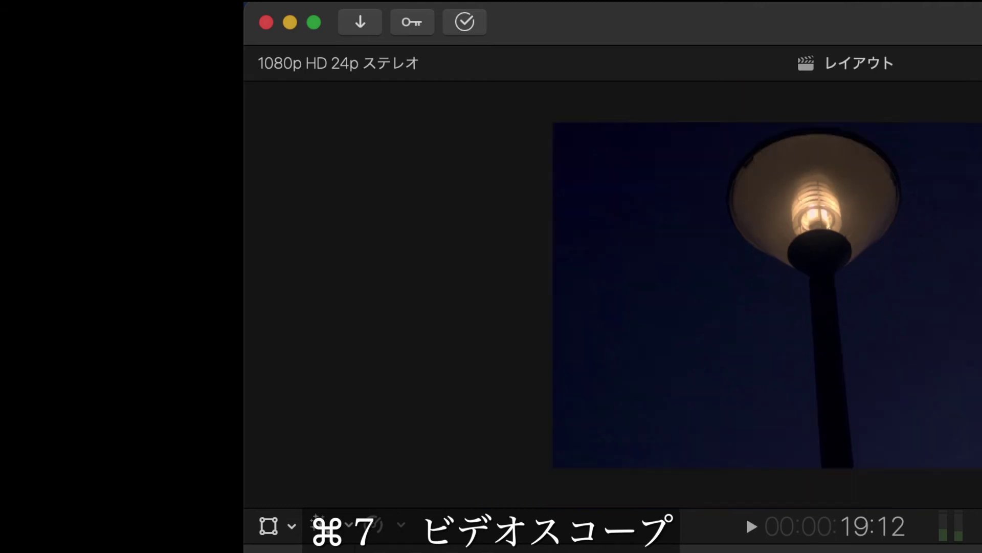
pyautogui.press('super+7')
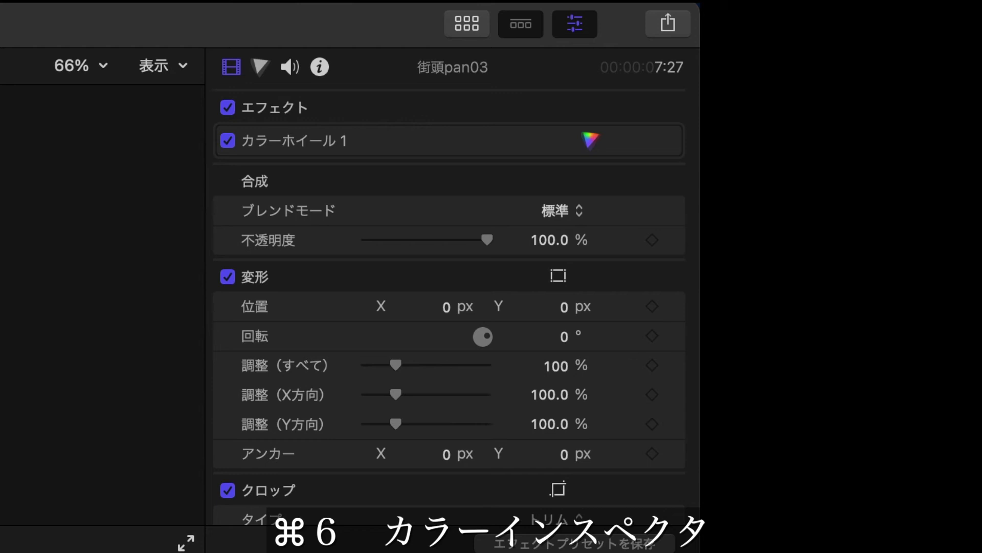
pyautogui.press('super+6')
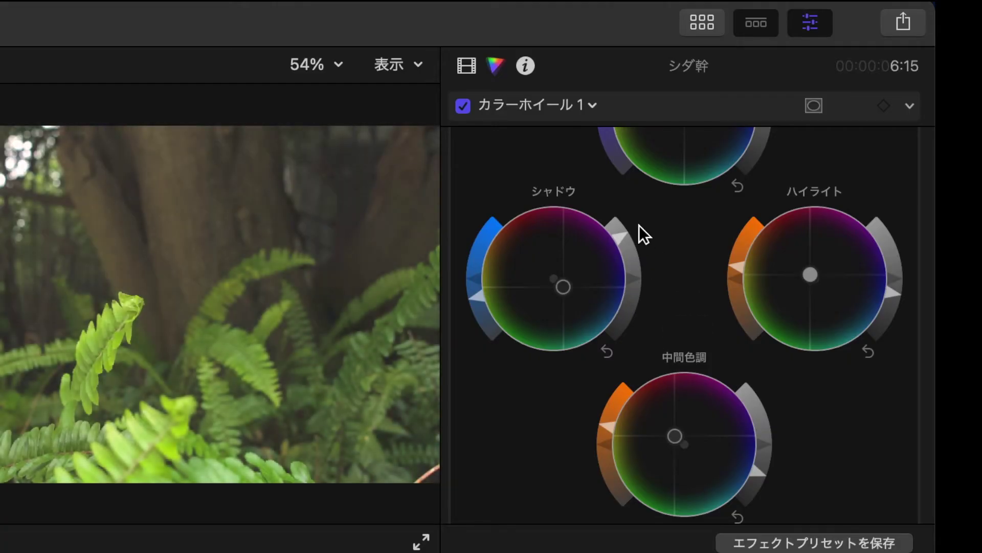
pyautogui.moveTo(640, 226)
pyautogui.mouseDown()
pyautogui.moveTo(658, 281)
pyautogui.moveTo(652, 319)
pyautogui.moveTo(662, 297)
pyautogui.moveTo(655, 236)
pyautogui.mouseUp()
# Open the general preferences and look at the choices for the default color correction
pyautogui.click(84, 15)
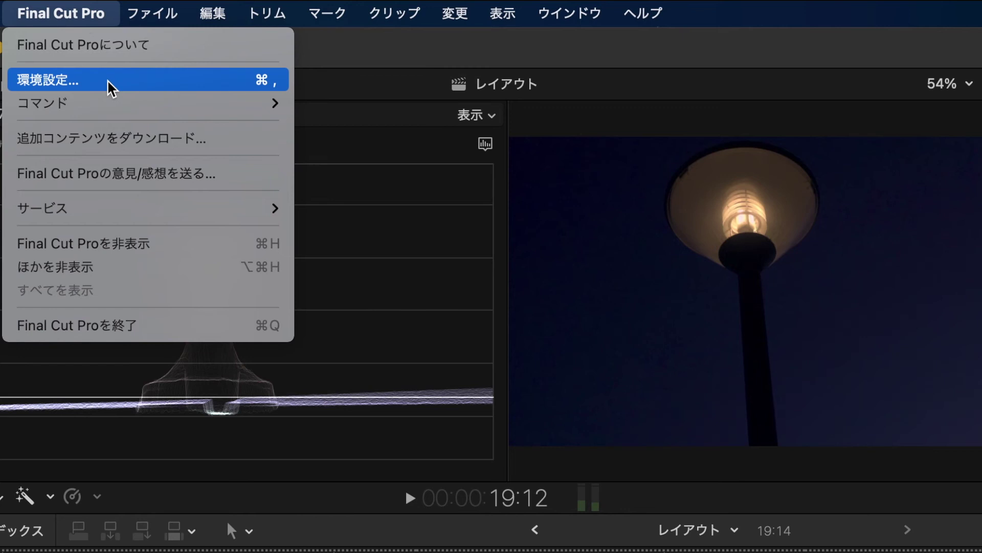
pyautogui.click(99, 78)
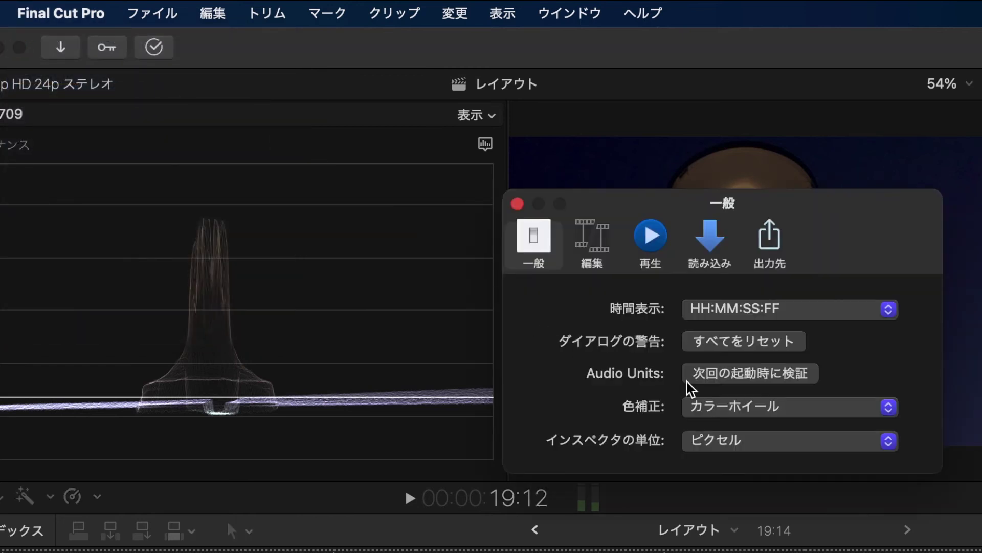
pyautogui.click(879, 411)
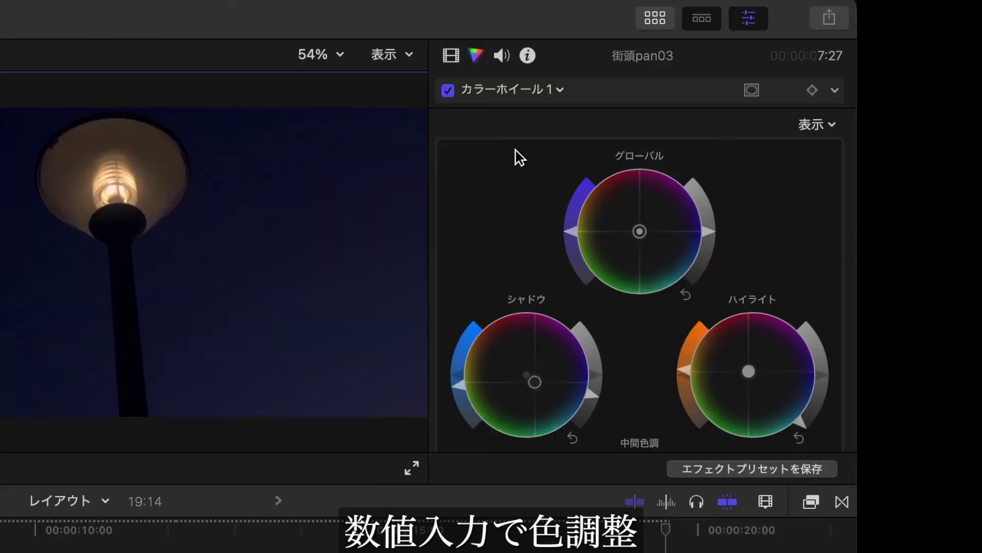
# Expand the color inspector to full window height so that all the color wheels have room
pyautogui.doubleClick(573, 59)
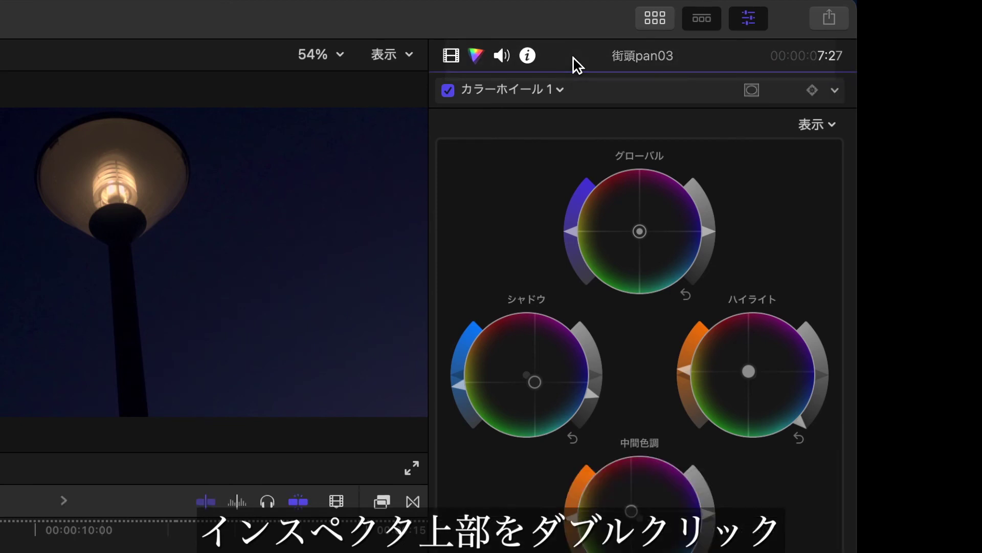
pyautogui.doubleClick(574, 65)
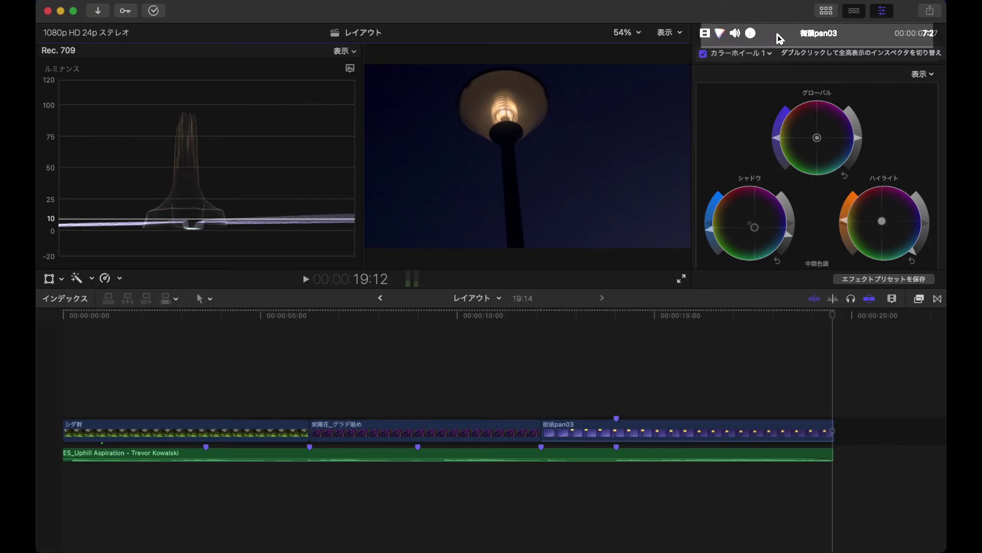
pyautogui.doubleClick(777, 37)
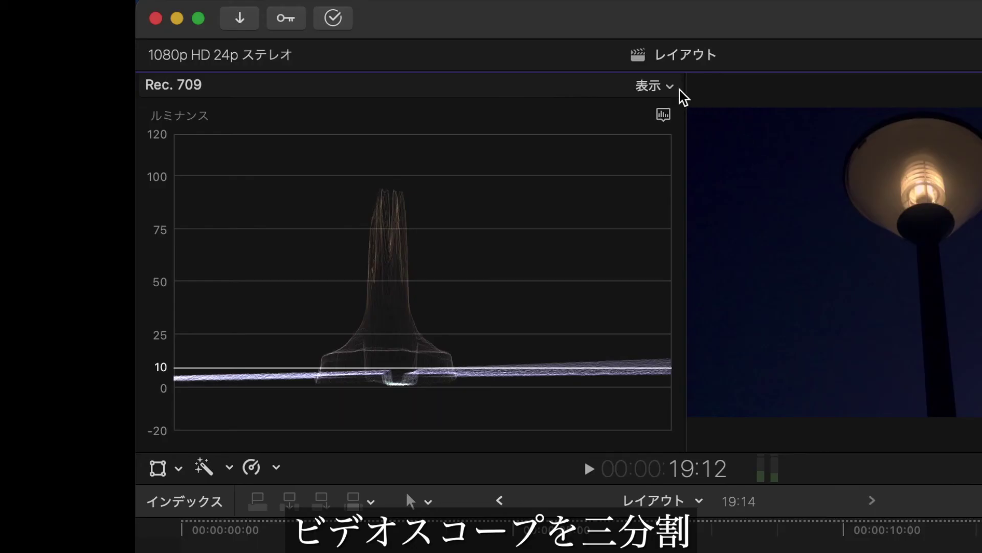
# Divide the video scopes into one large view beside two stacked ones, and set the large view to Waveform
pyautogui.click(353, 52)
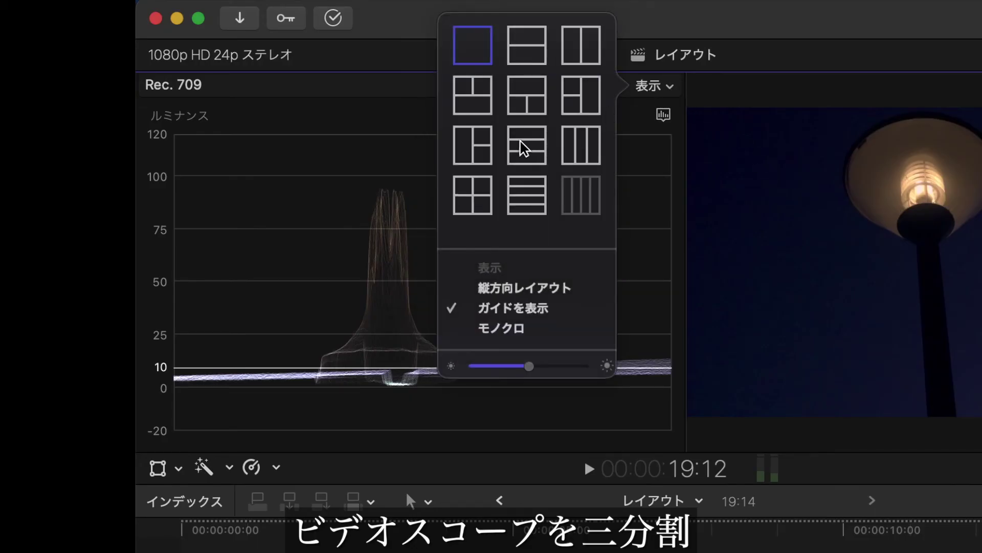
pyautogui.click(488, 154)
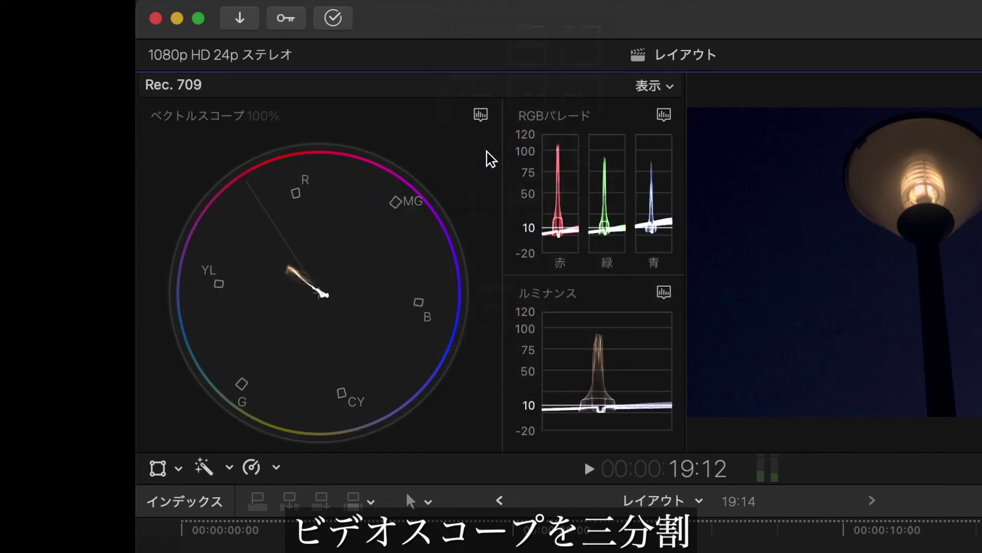
pyautogui.click(482, 119)
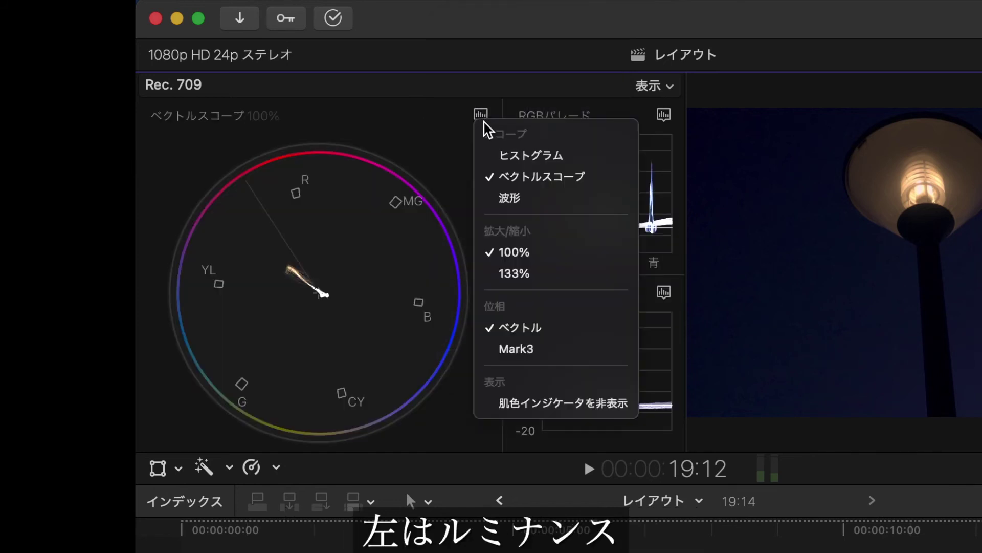
pyautogui.click(487, 199)
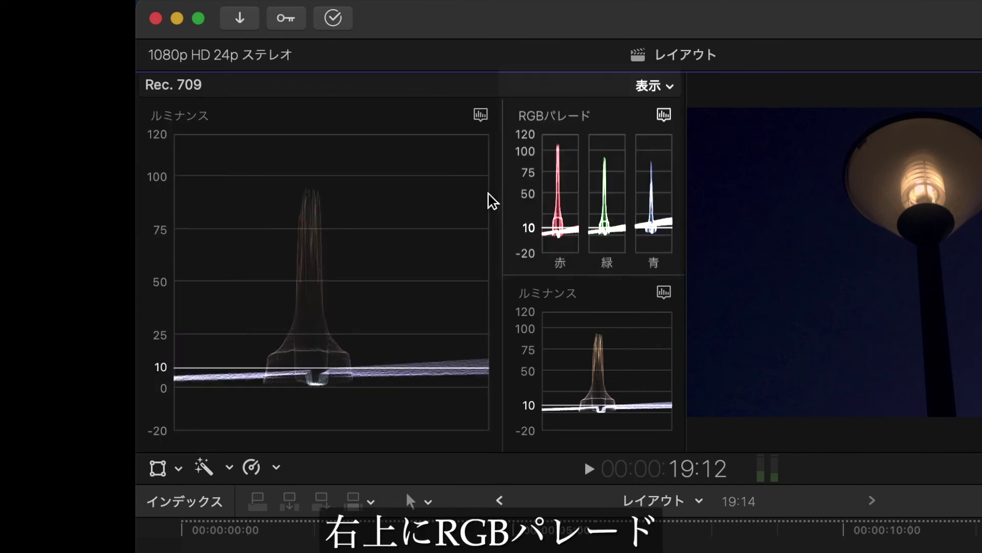
# Open the scope type options of the lower small scope view
pyautogui.click(664, 291)
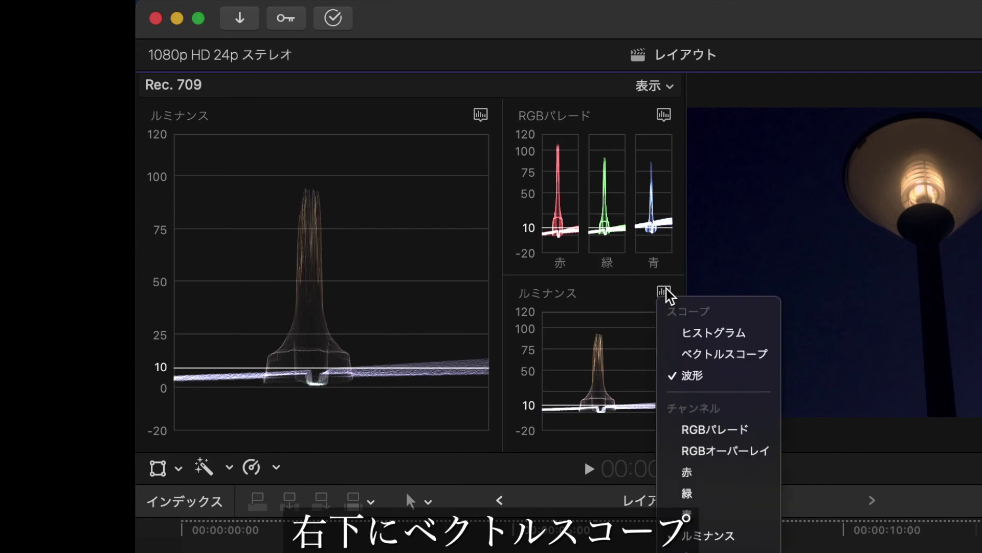